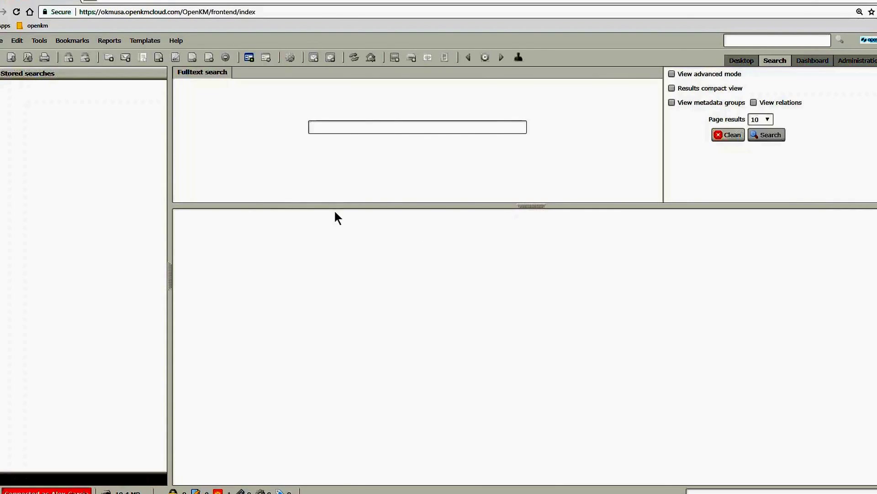
- Run a full-text search for HSK and scroll through its five matching documents
{"action": "left_click", "coordinate": [342, 128]}
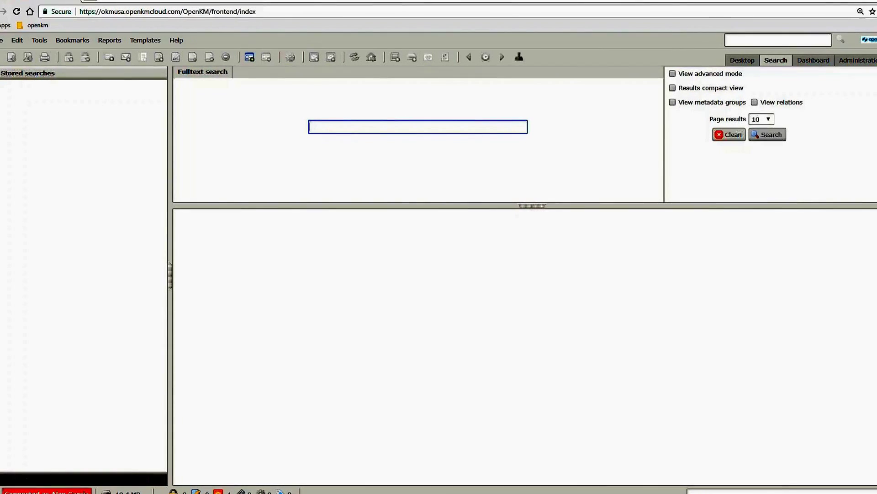
{"action": "type", "text": "HSK"}
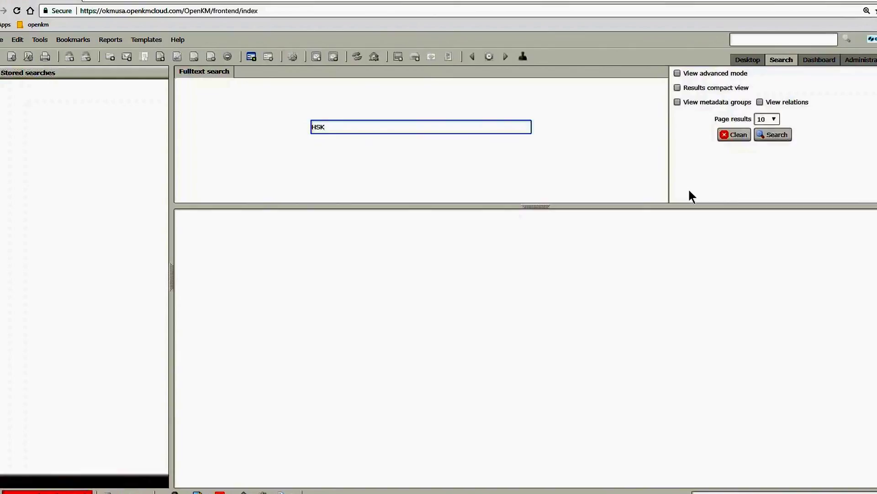
{"action": "left_click", "coordinate": [775, 135]}
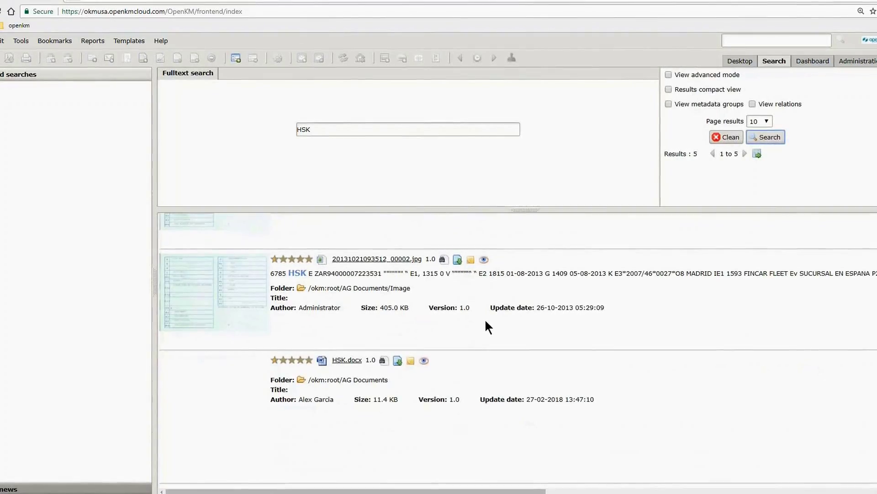
{"action": "scroll", "coordinate": [488, 327], "scroll_direction": "up", "scroll_amount": 1}
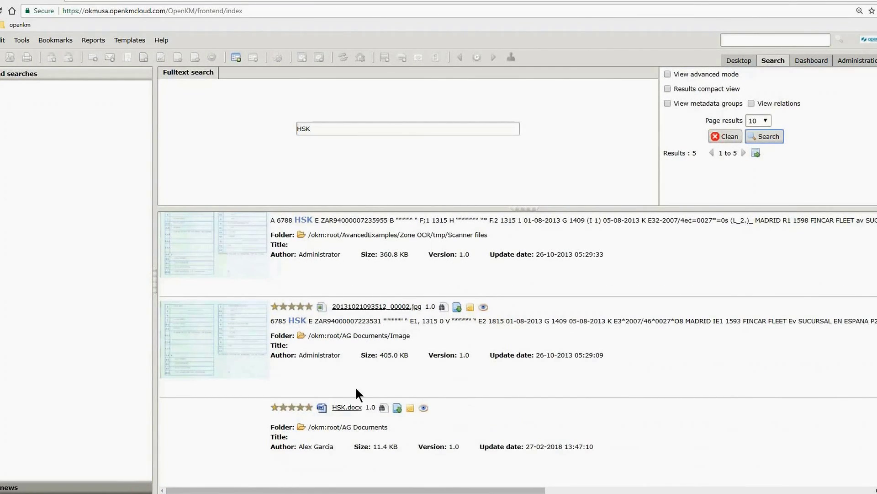
{"action": "scroll", "coordinate": [357, 406], "scroll_direction": "up", "scroll_amount": 3}
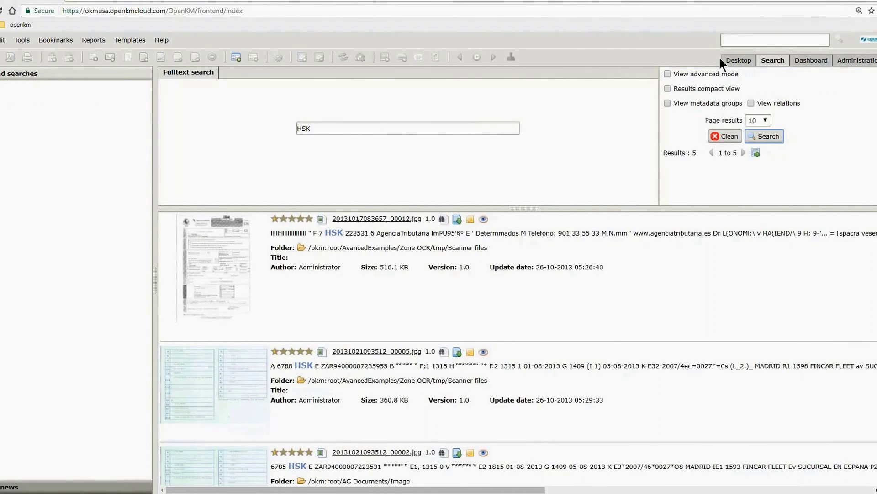
- Clear those results and run a quick search for HSK from the Desktop
{"action": "left_click", "coordinate": [726, 136]}
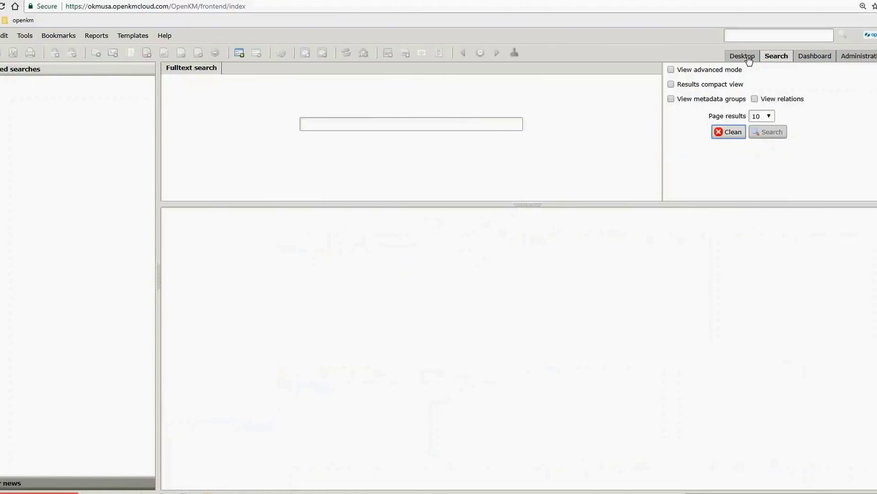
{"action": "left_click", "coordinate": [743, 56]}
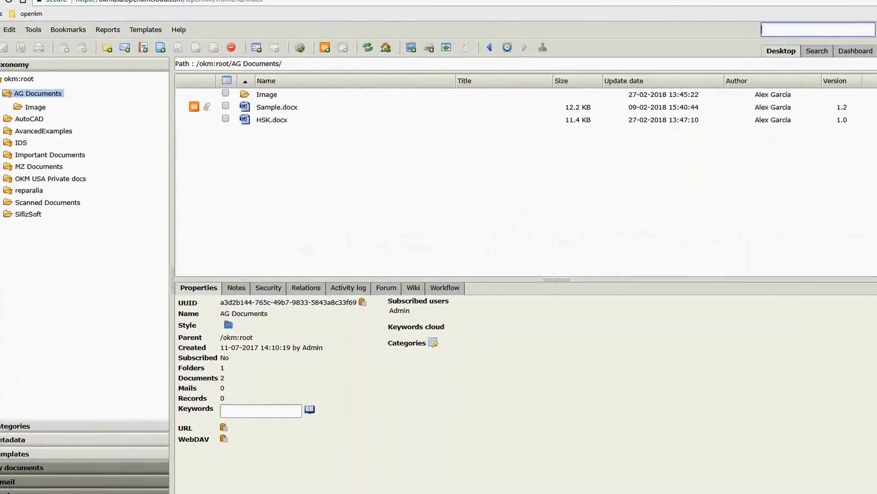
{"action": "type", "text": "HSK"}
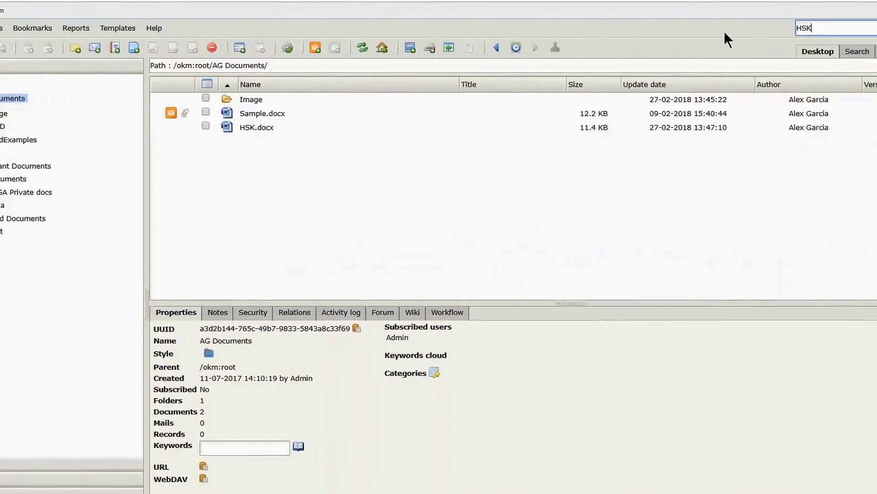
{"action": "key", "text": "Return"}
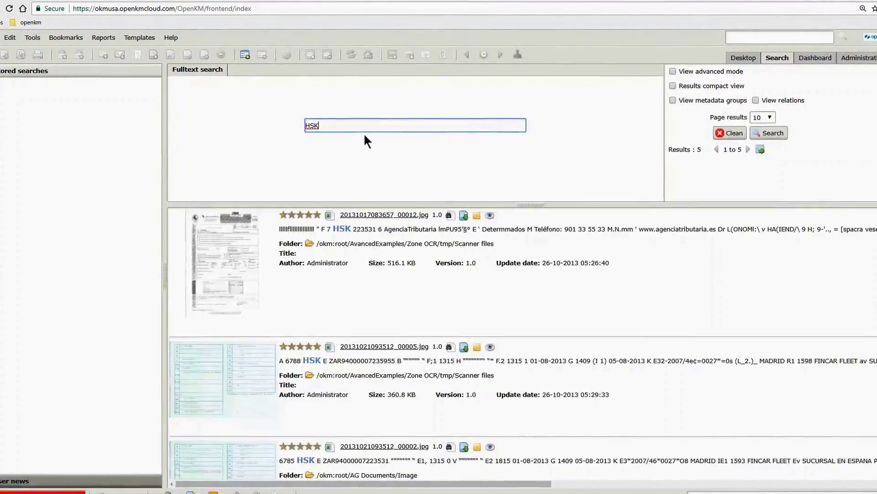
- Clear the HSK results, enable View advanced mode, and check the Context list
{"action": "left_click", "coordinate": [730, 133]}
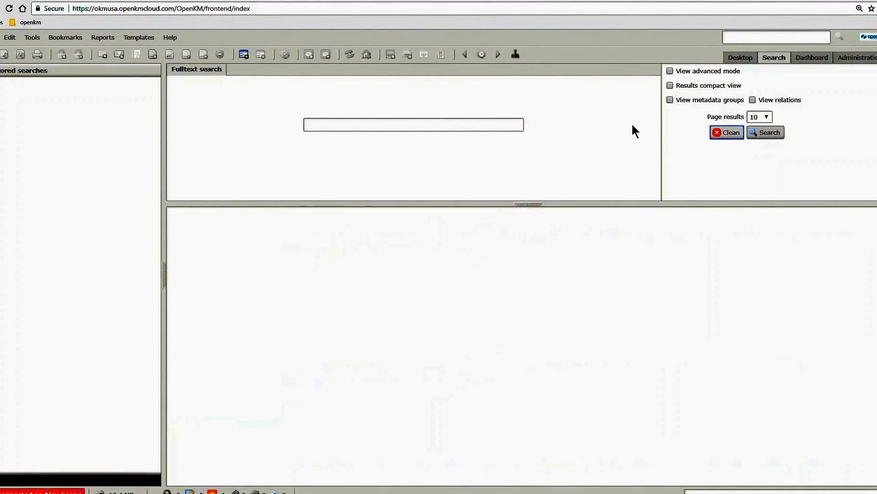
{"action": "left_click", "coordinate": [670, 72]}
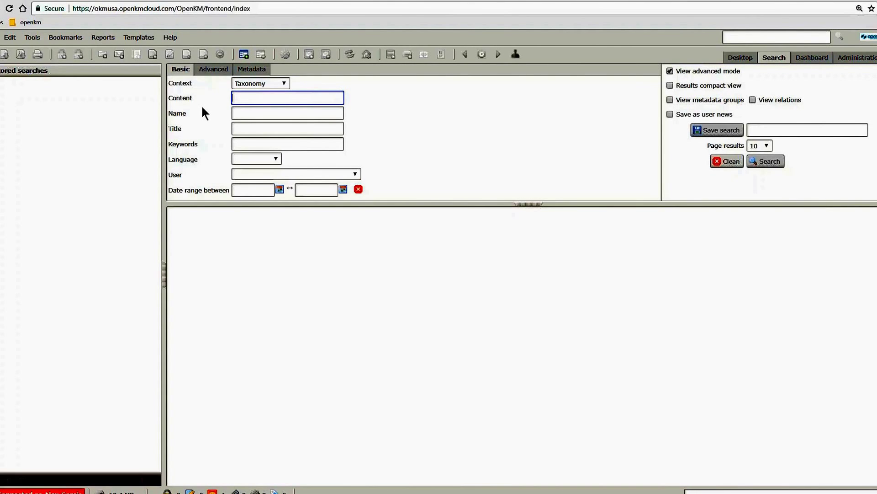
{"action": "left_click", "coordinate": [284, 84]}
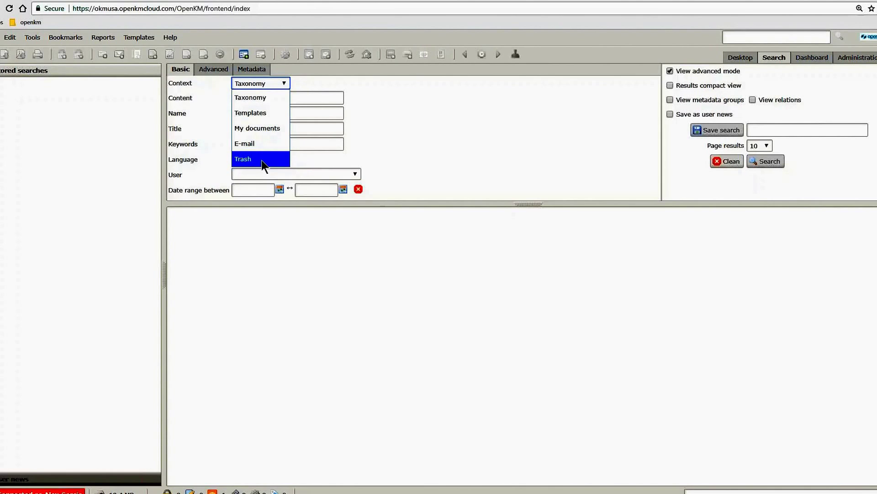
- Search document content for HSK, then restrict the context to My documents
{"action": "left_click", "coordinate": [269, 97]}
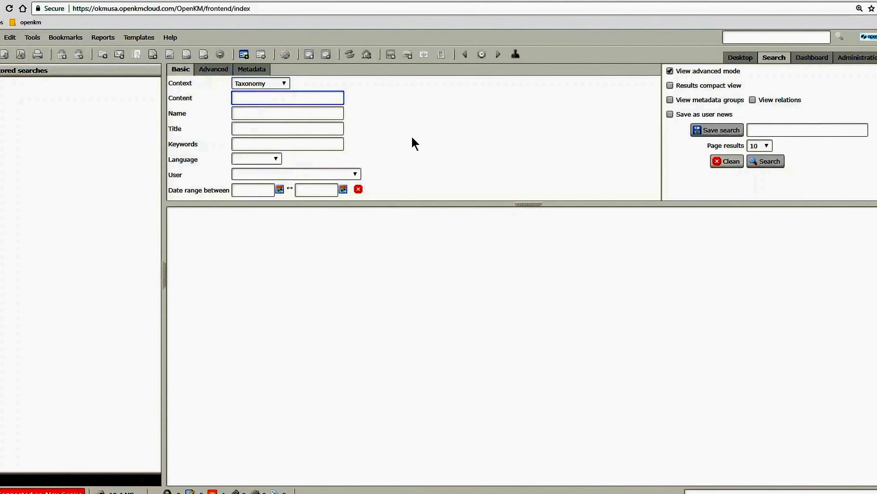
{"action": "type", "text": "HSK"}
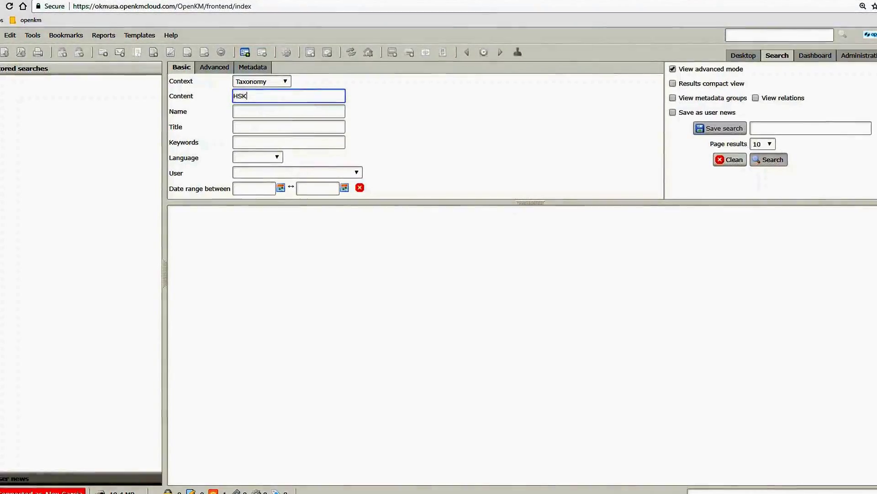
{"action": "key", "text": "Return"}
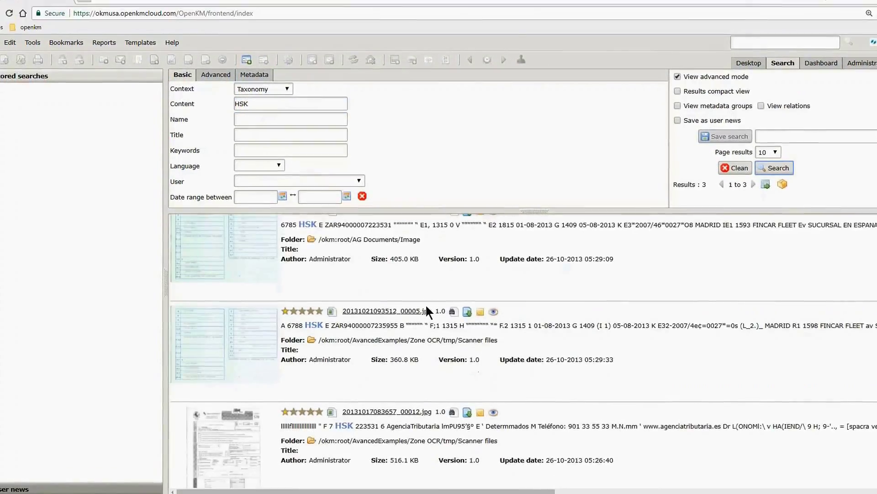
{"action": "left_click", "coordinate": [287, 80]}
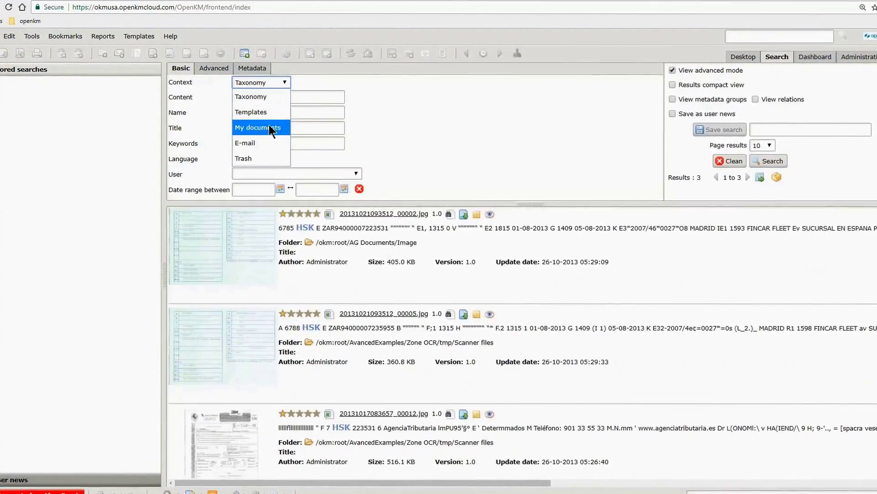
{"action": "left_click", "coordinate": [268, 126]}
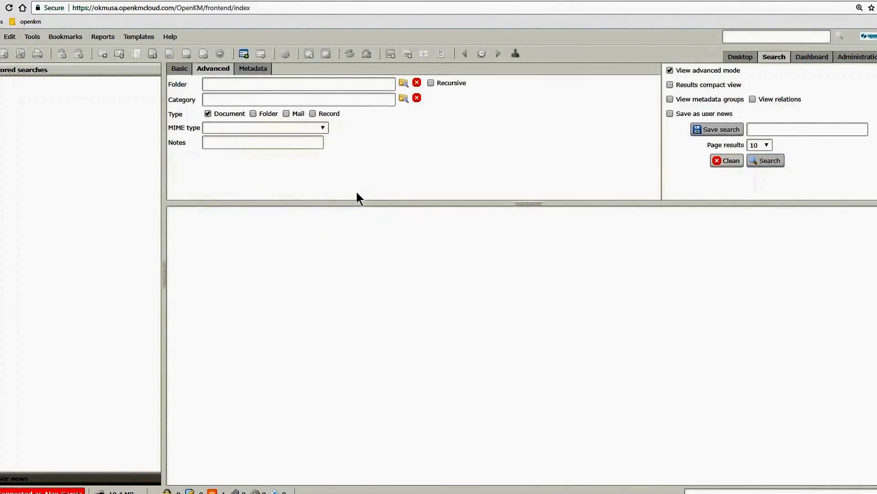
- Search the AG Documents folder including subfolders, finding 3 documents, then clear the form
{"action": "left_click", "coordinate": [404, 84]}
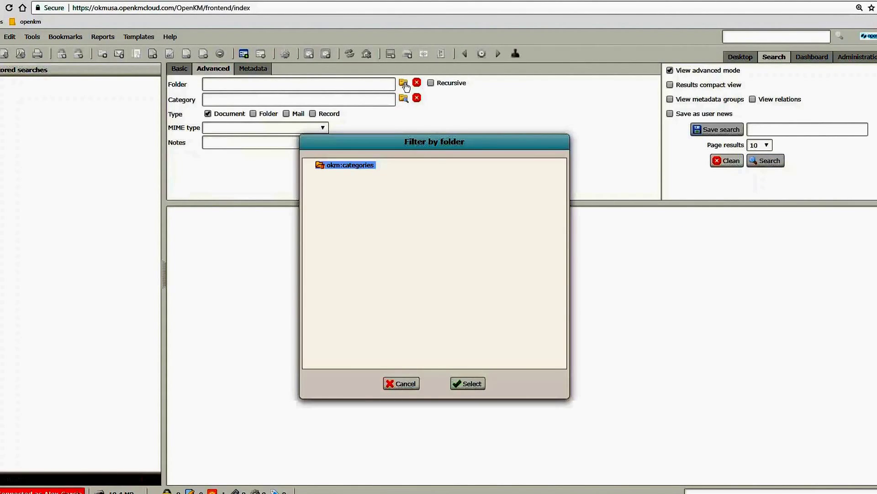
{"action": "left_click", "coordinate": [368, 177]}
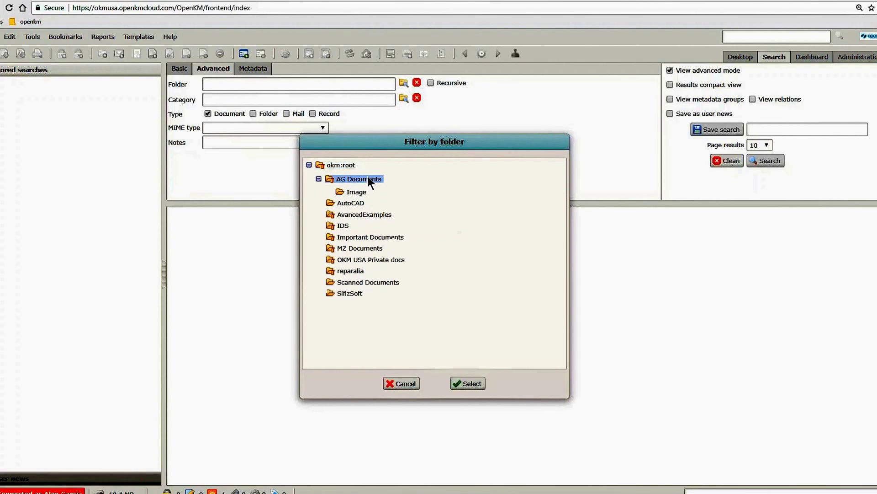
{"action": "left_click", "coordinate": [467, 383]}
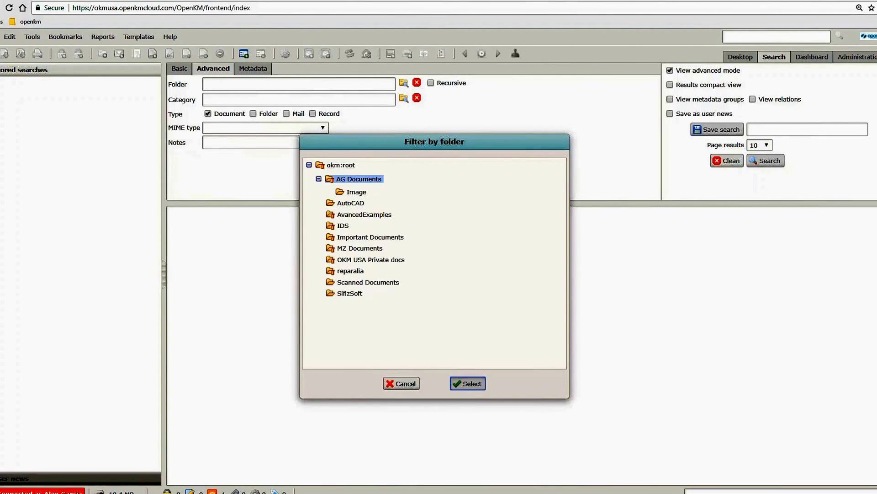
{"action": "left_click", "coordinate": [765, 162]}
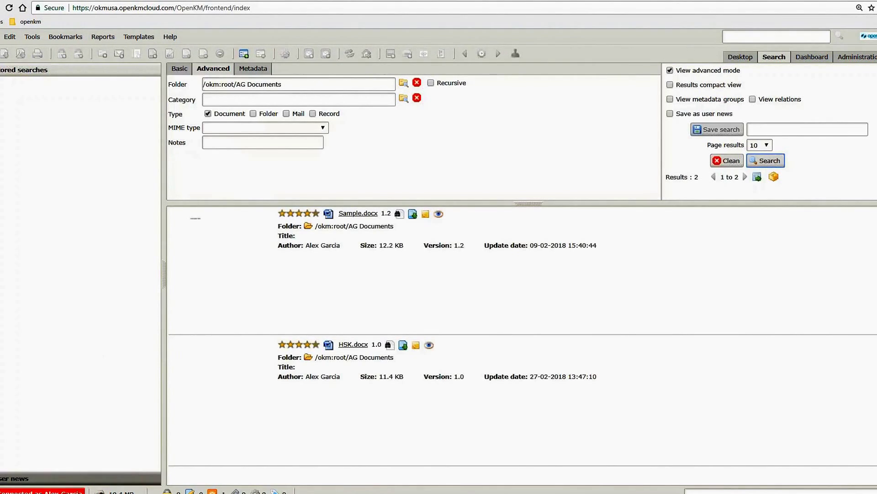
{"action": "left_click", "coordinate": [430, 83]}
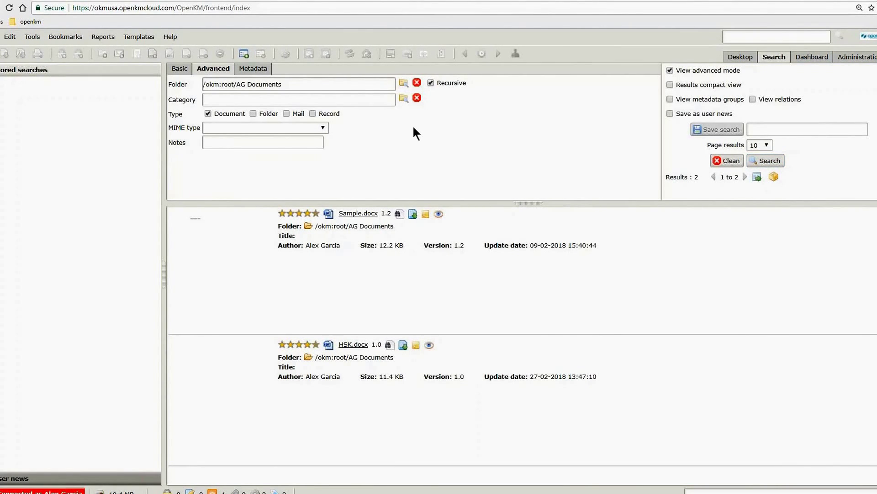
{"action": "left_click", "coordinate": [766, 161]}
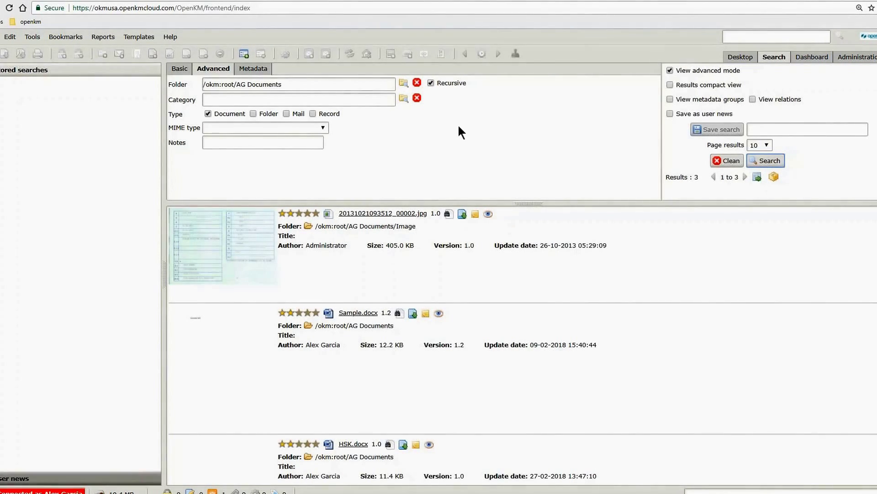
{"action": "left_click", "coordinate": [726, 160]}
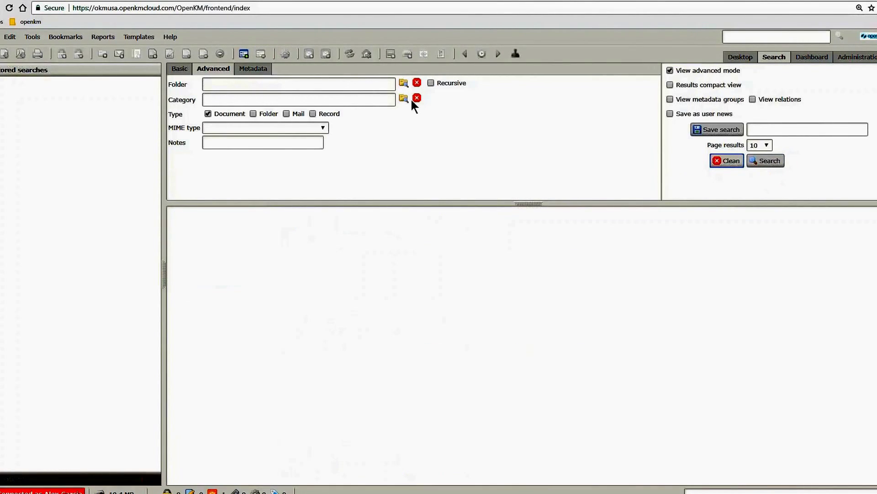
{"action": "left_click", "coordinate": [404, 100]}
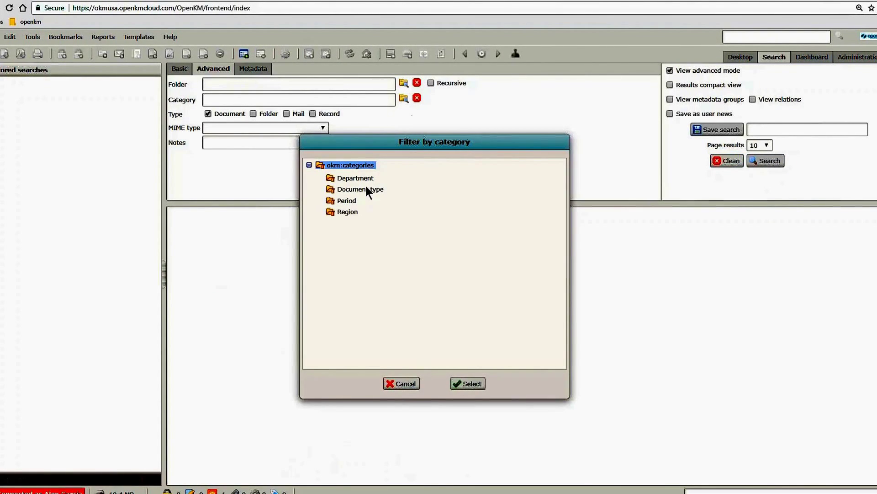
{"action": "left_click", "coordinate": [401, 383]}
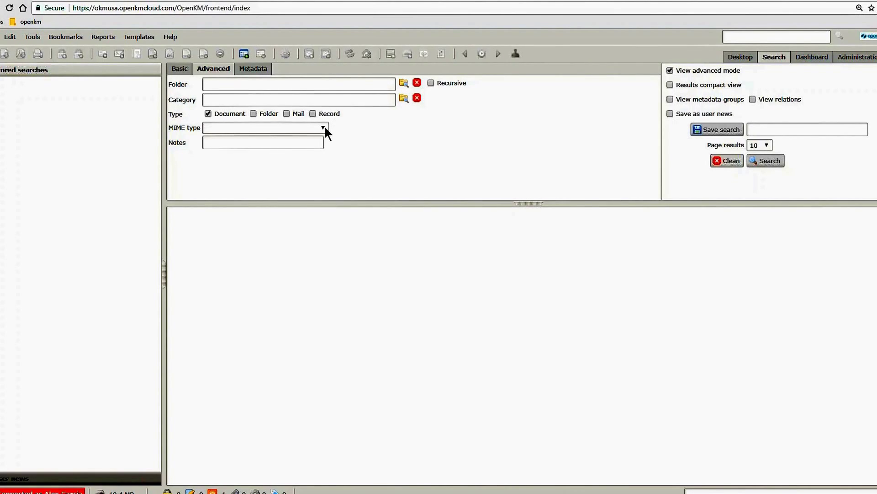
{"action": "left_click", "coordinate": [323, 128]}
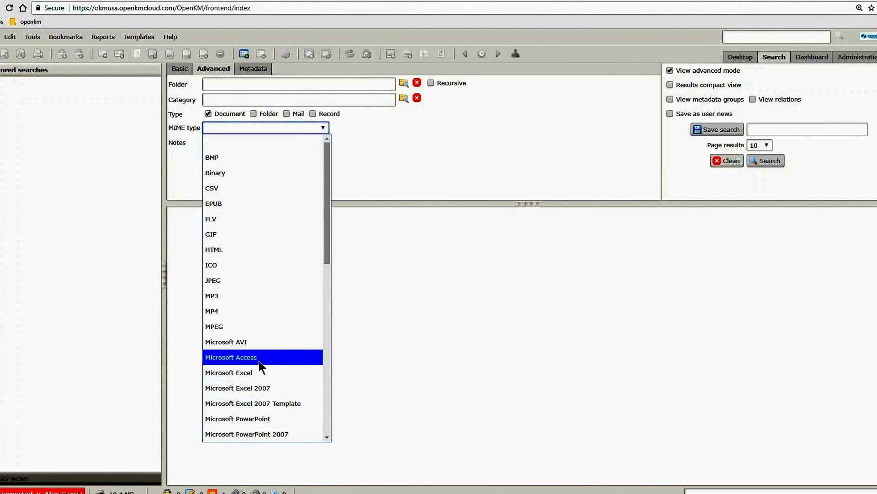
{"action": "scroll", "coordinate": [257, 352], "scroll_direction": "down", "scroll_amount": 8}
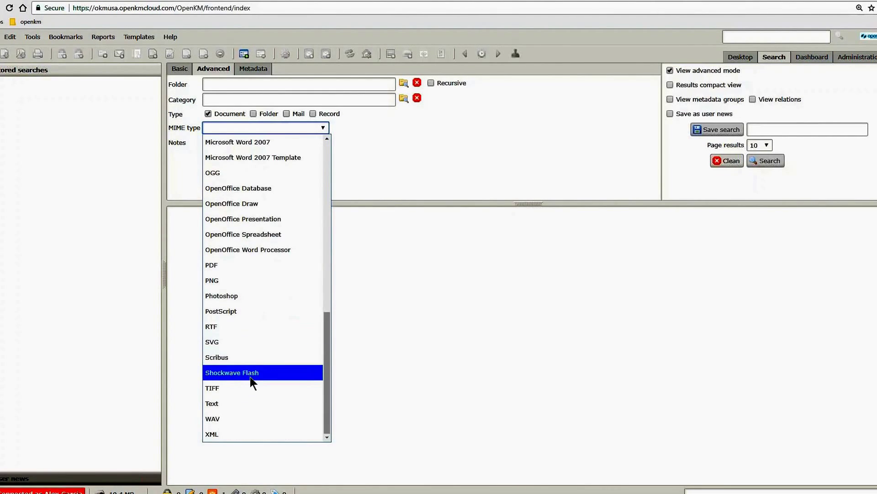
{"action": "scroll", "coordinate": [239, 315], "scroll_direction": "up", "scroll_amount": 8}
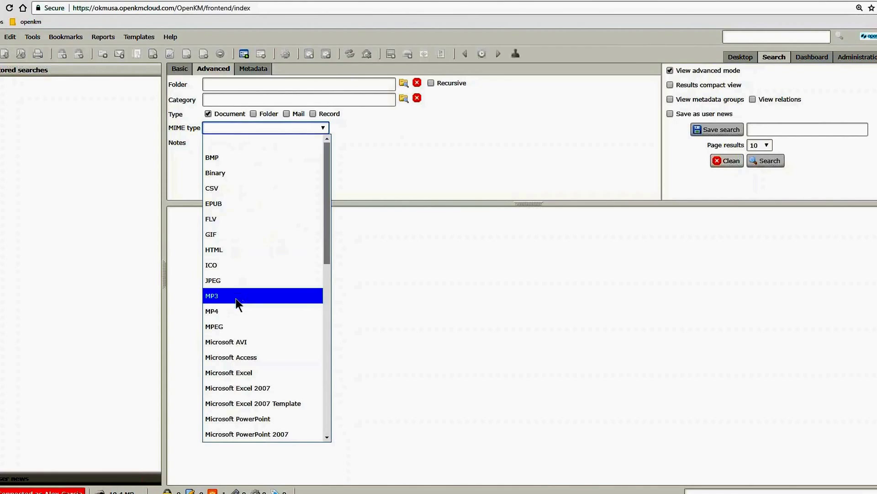
{"action": "left_click", "coordinate": [358, 166]}
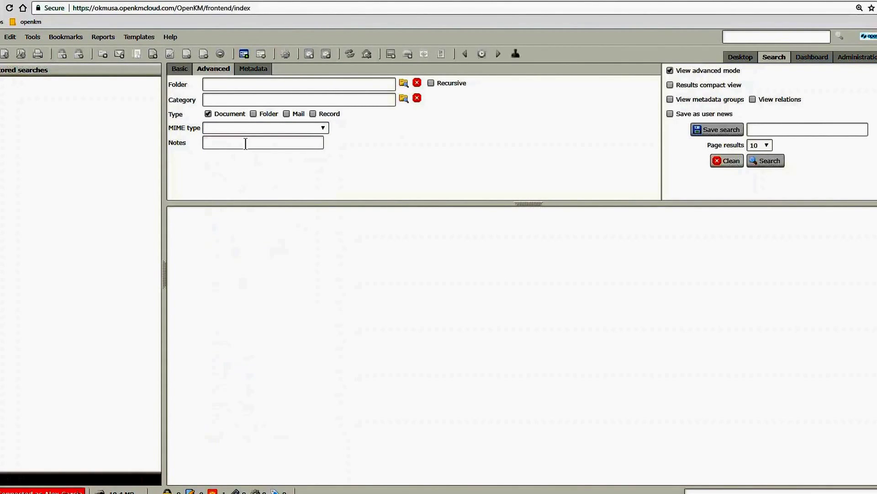
{"action": "left_click", "coordinate": [262, 72]}
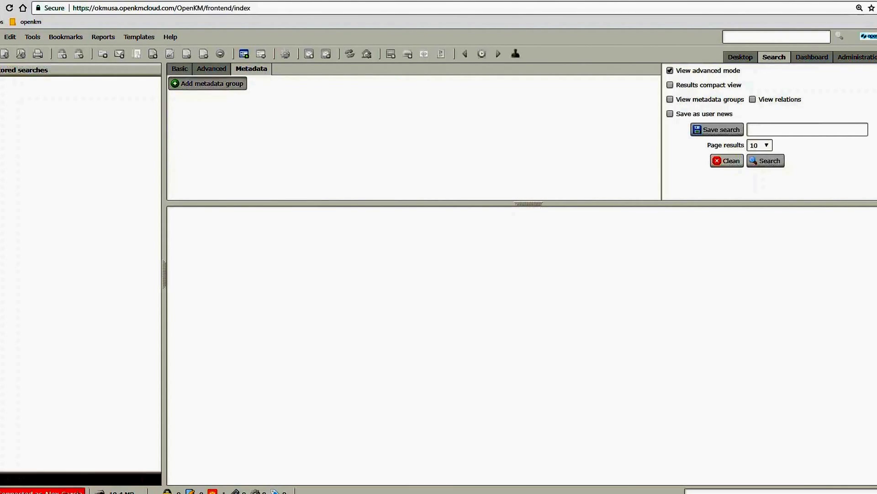
{"action": "left_click", "coordinate": [208, 83]}
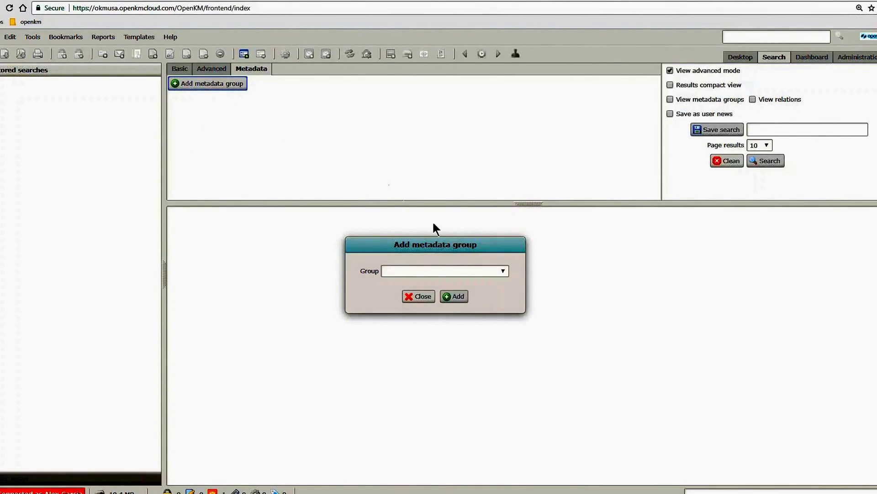
{"action": "left_click", "coordinate": [493, 271]}
{"action": "scroll", "coordinate": [457, 201], "scroll_direction": "down", "scroll_amount": 7}
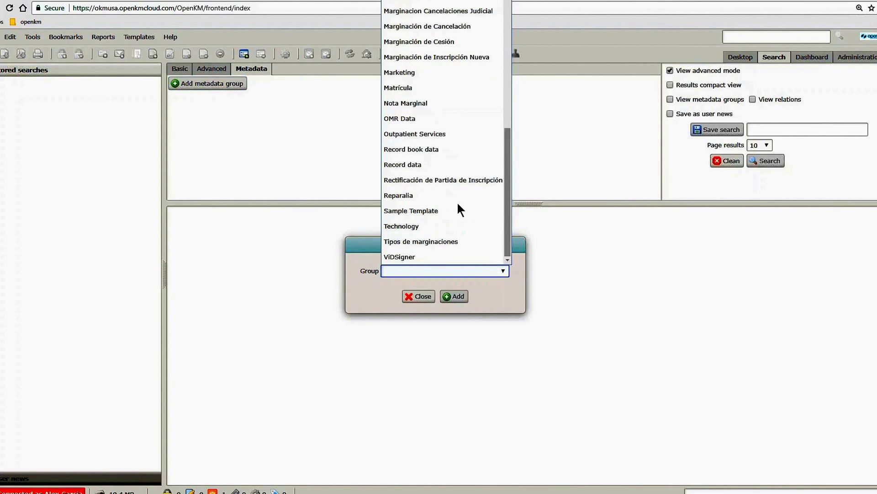
{"action": "left_click", "coordinate": [427, 88]}
{"action": "left_click", "coordinate": [430, 284]}
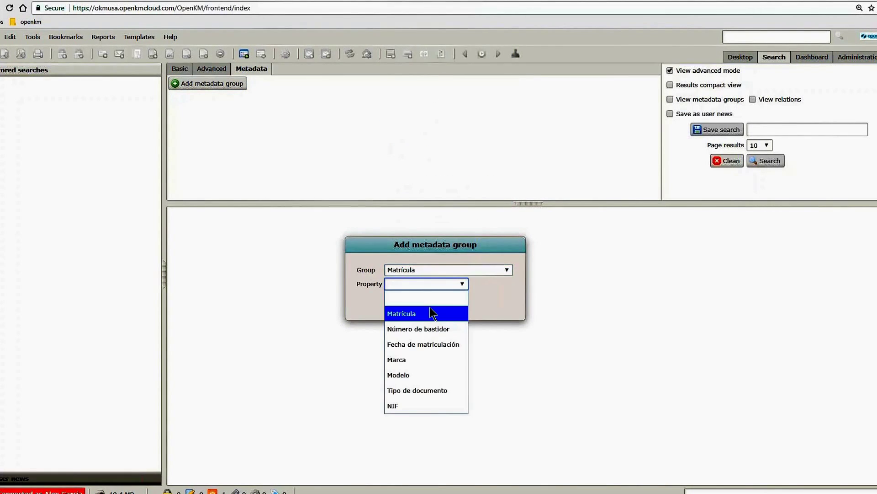
{"action": "left_click", "coordinate": [429, 309]}
{"action": "left_click", "coordinate": [454, 306]}
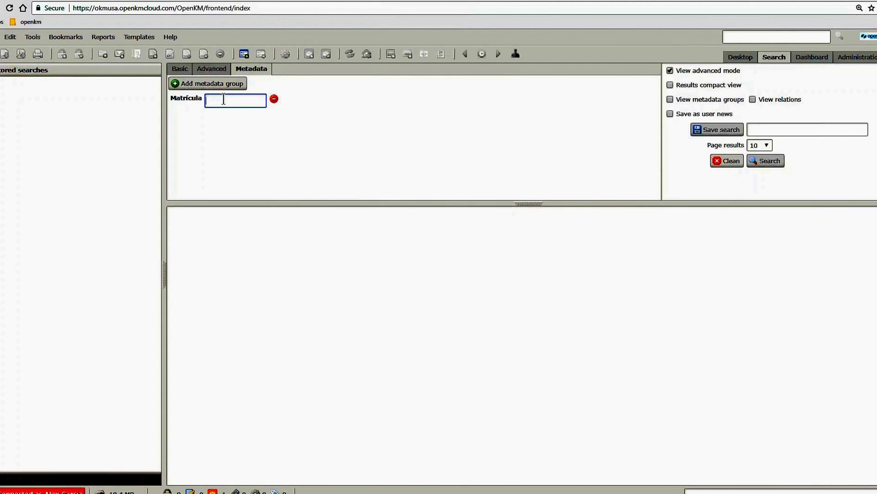
{"action": "type", "text": "6788LLS"}
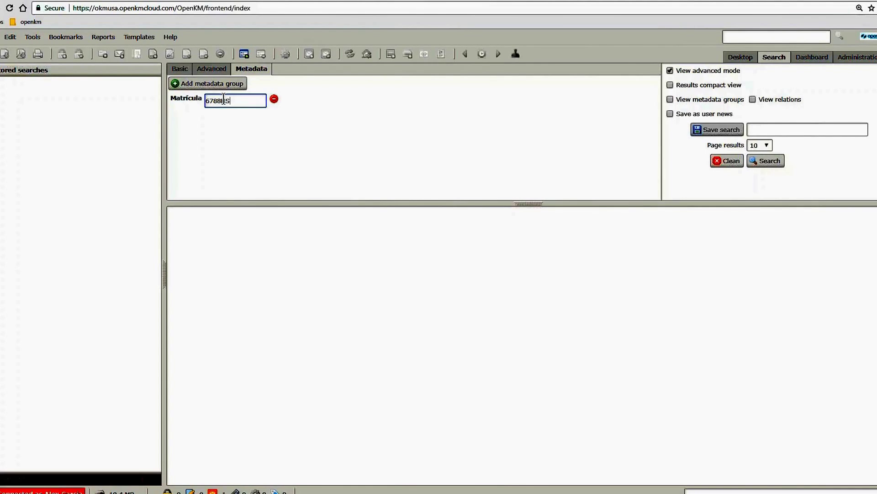
{"action": "type", "text": "K"}
{"action": "key", "text": "Return"}
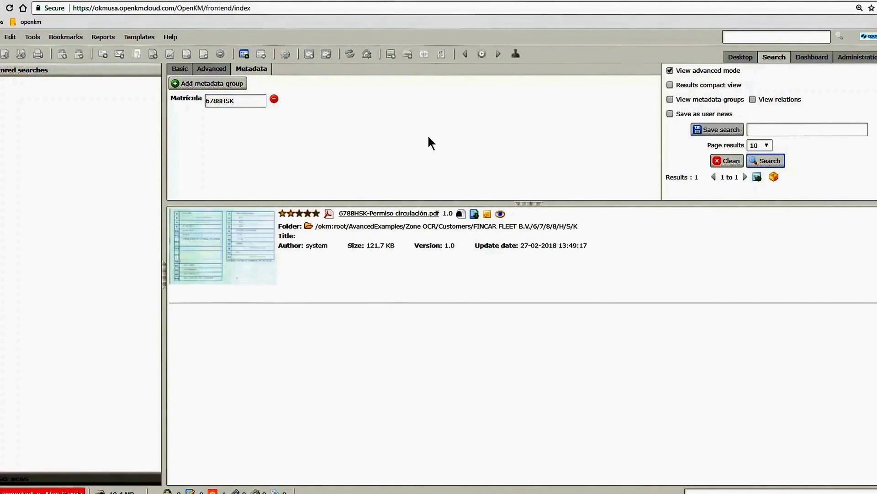
- Select the 6788HSK-Permiso circulación.pdf result, toggling compact view and metadata groups on and off
{"action": "left_click", "coordinate": [670, 85]}
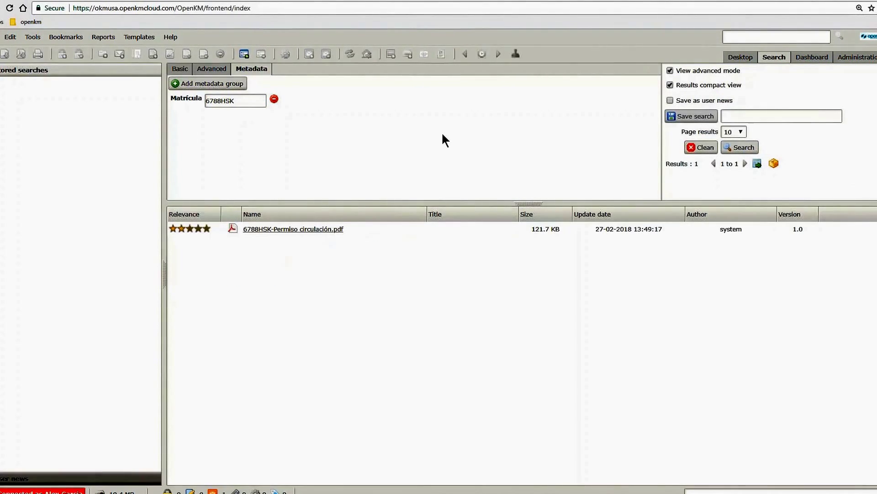
{"action": "left_click", "coordinate": [191, 231]}
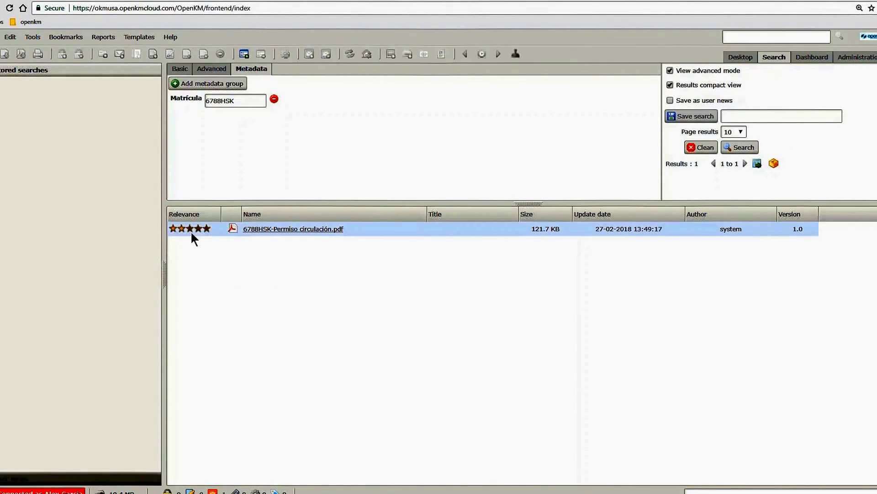
{"action": "left_click", "coordinate": [670, 85]}
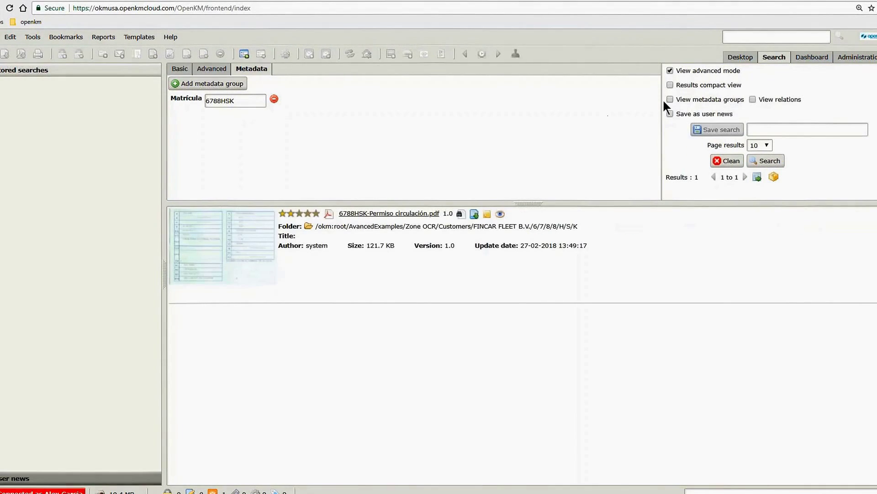
{"action": "left_click", "coordinate": [670, 99]}
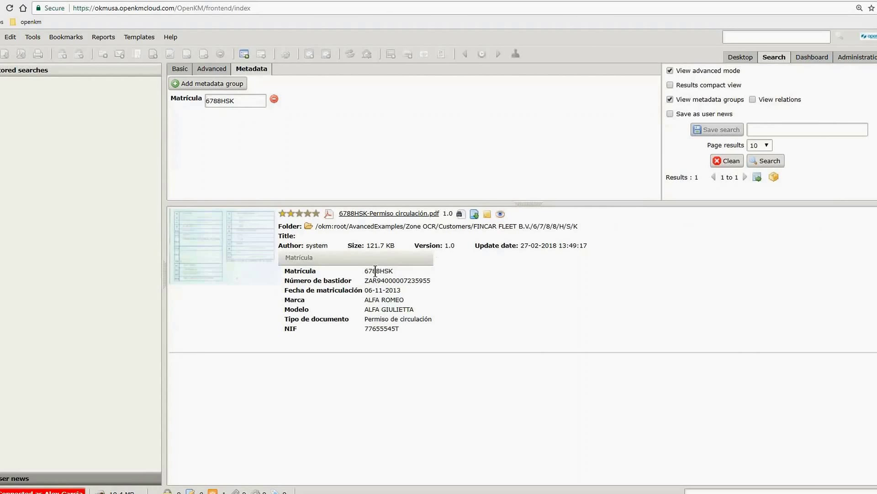
{"action": "left_click", "coordinate": [670, 99]}
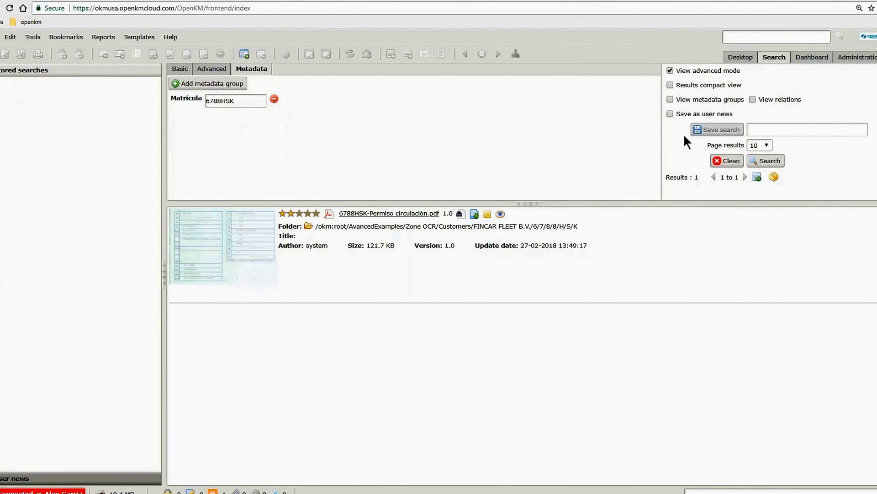
- Save the current metadata search under the name '6788HSK'
{"action": "left_click", "coordinate": [807, 129]}
{"action": "type", "text": "6"}
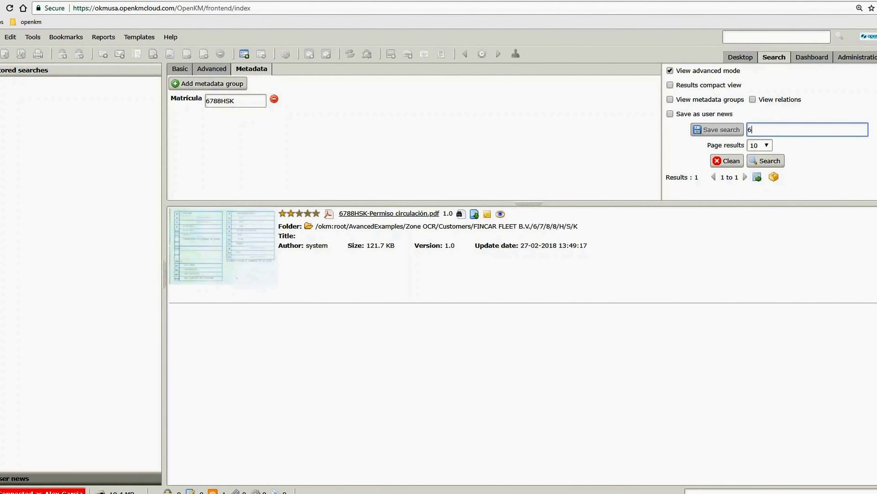
{"action": "type", "text": "788HSK"}
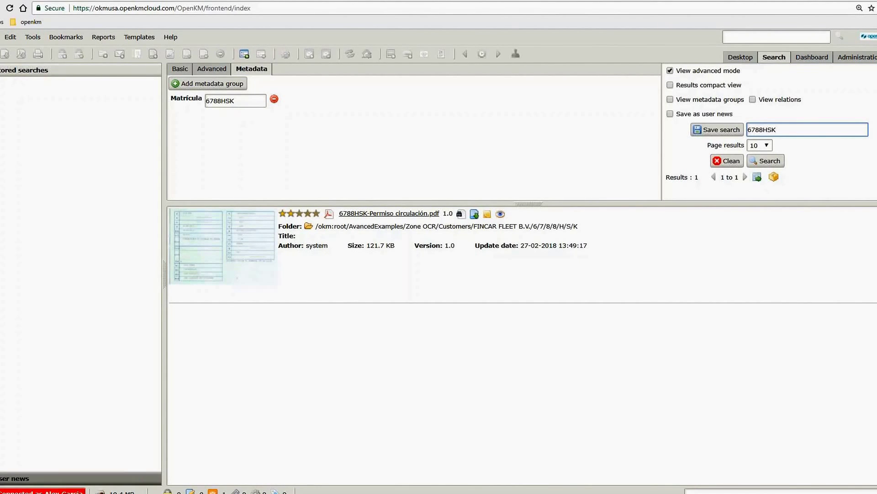
{"action": "left_click", "coordinate": [716, 130]}
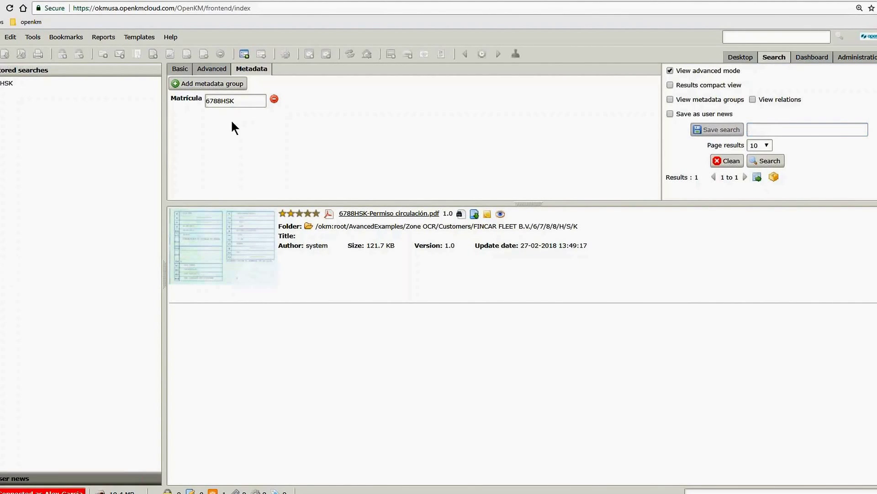